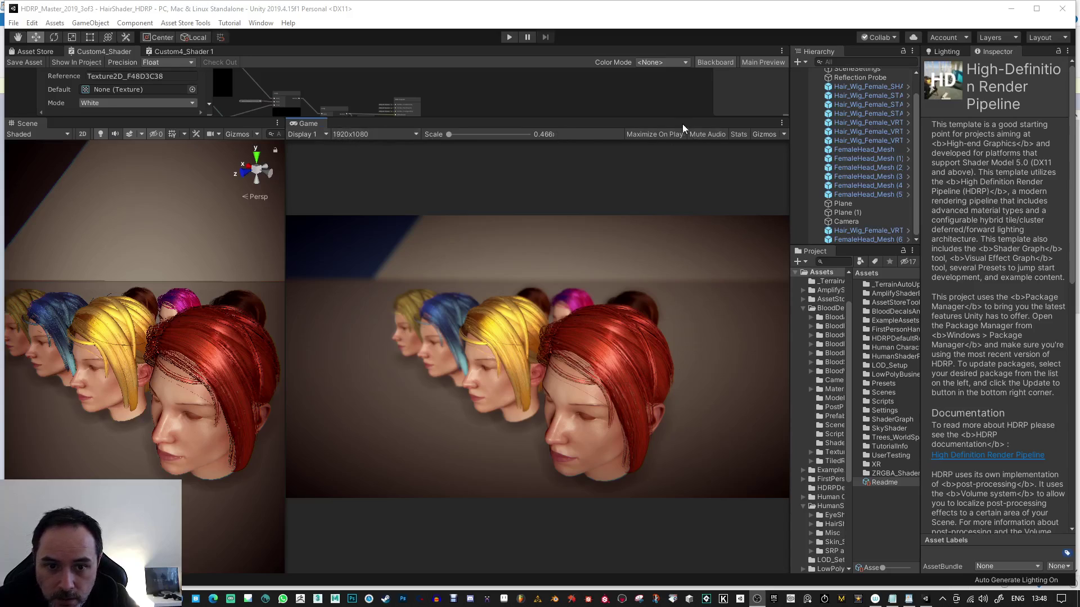
Maximize the Game view to check the render, then restore the normal editor layout
click(783, 122)
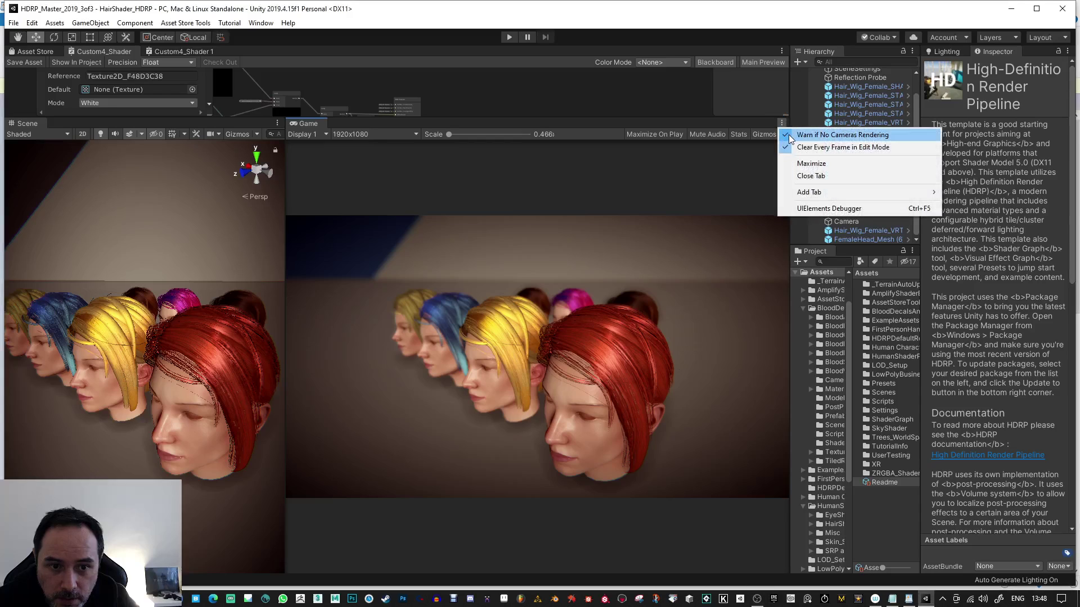
click(804, 164)
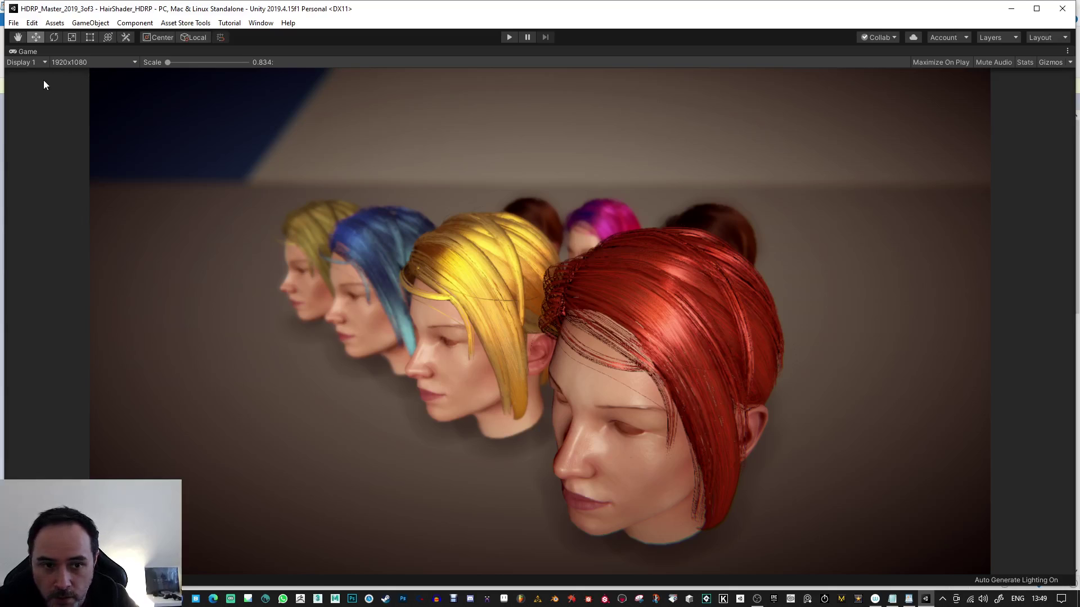
click(1067, 51)
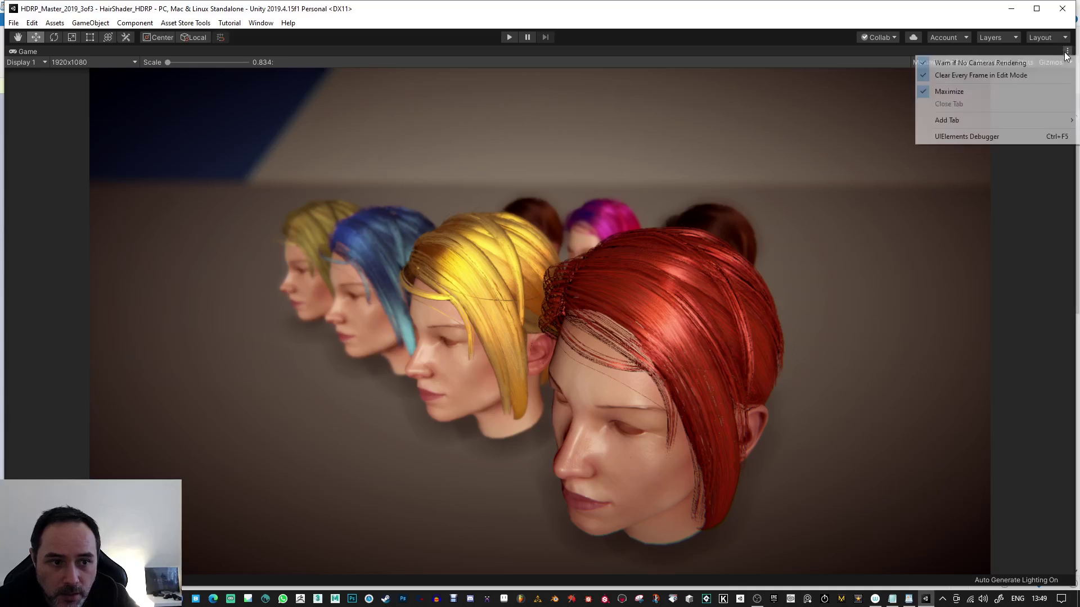
click(977, 88)
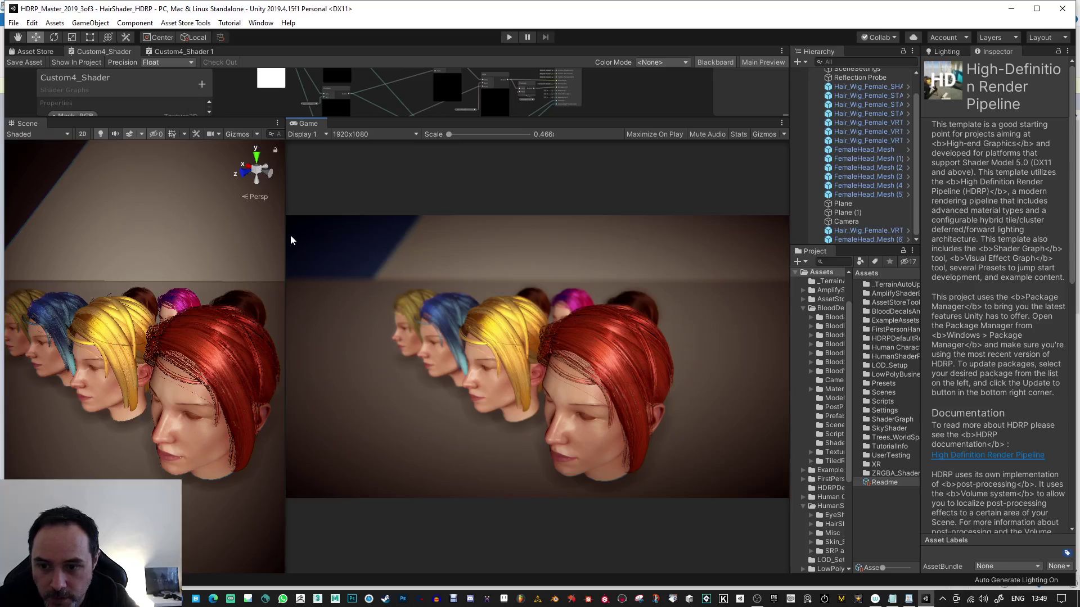
Zoom the Scene view in on the red-haired head and back out to show more heads
alt+right_drag(258, 356, 147, 334)
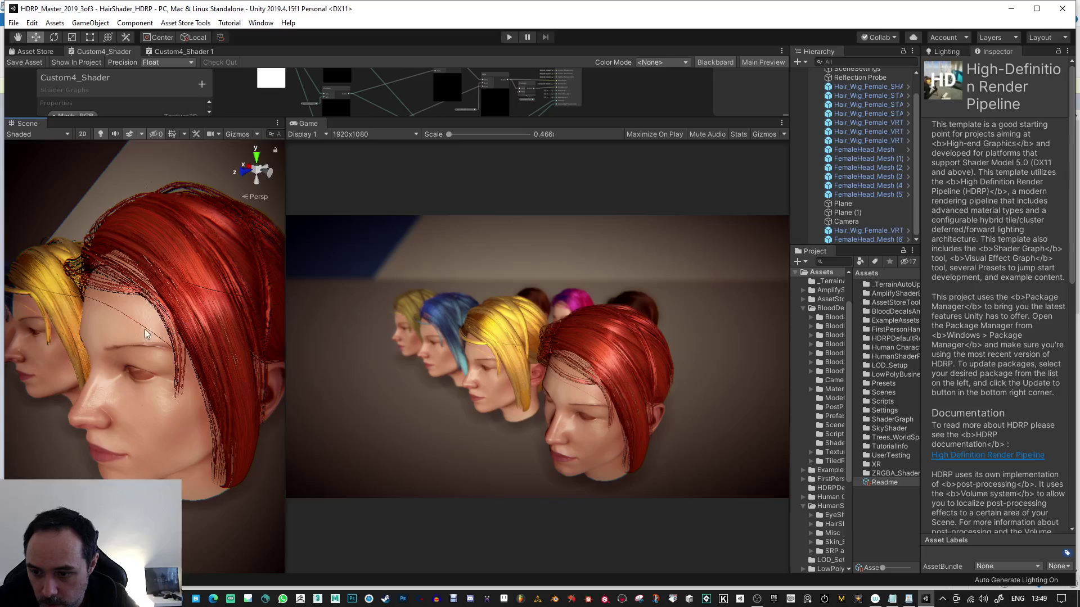
alt+right_drag(162, 264, 191, 278)
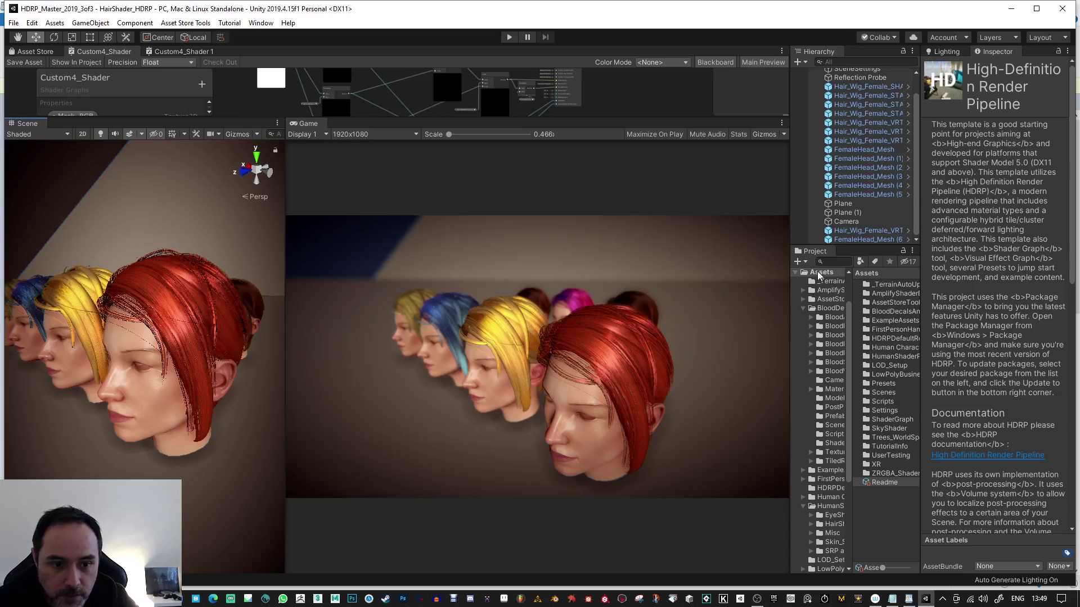
scroll(855, 99, up, 2)
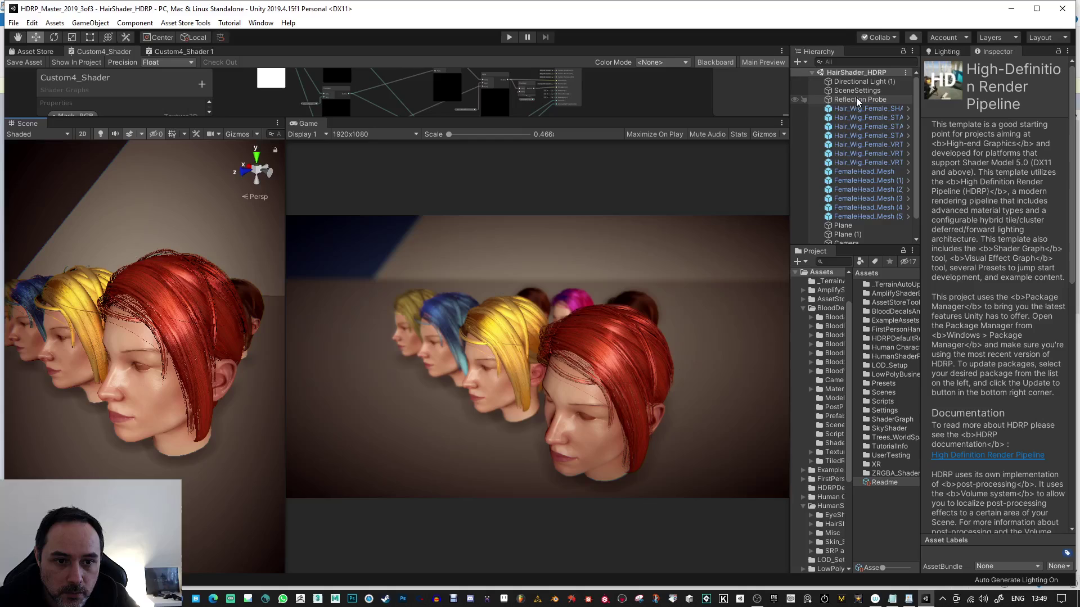
scroll(851, 163, down, 2)
Select the Camera and try the TAA, SMAA and FXAA anti-aliasing modes
click(849, 222)
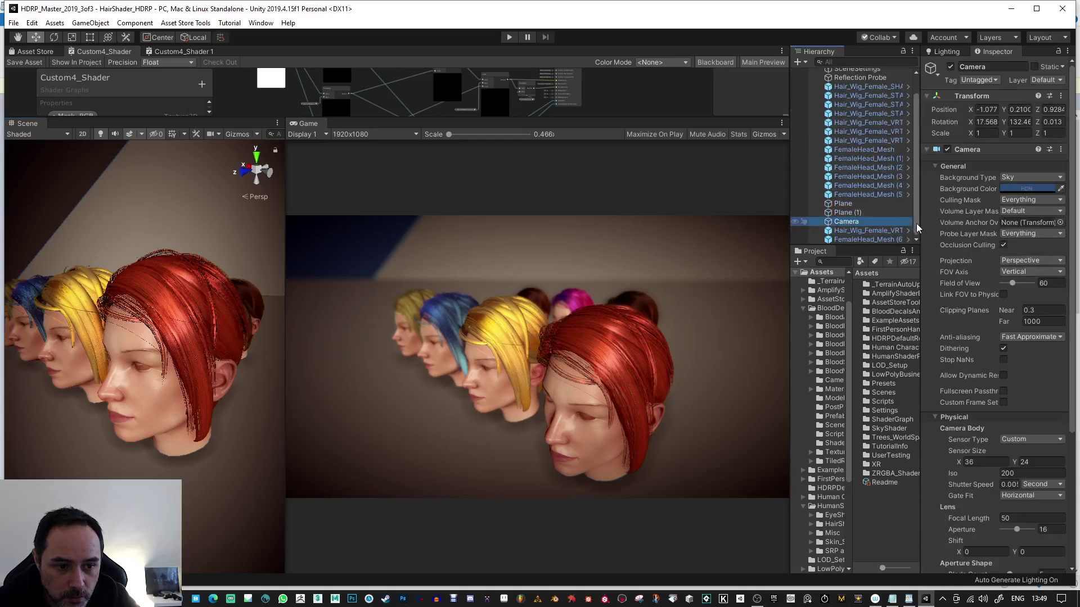
click(1004, 349)
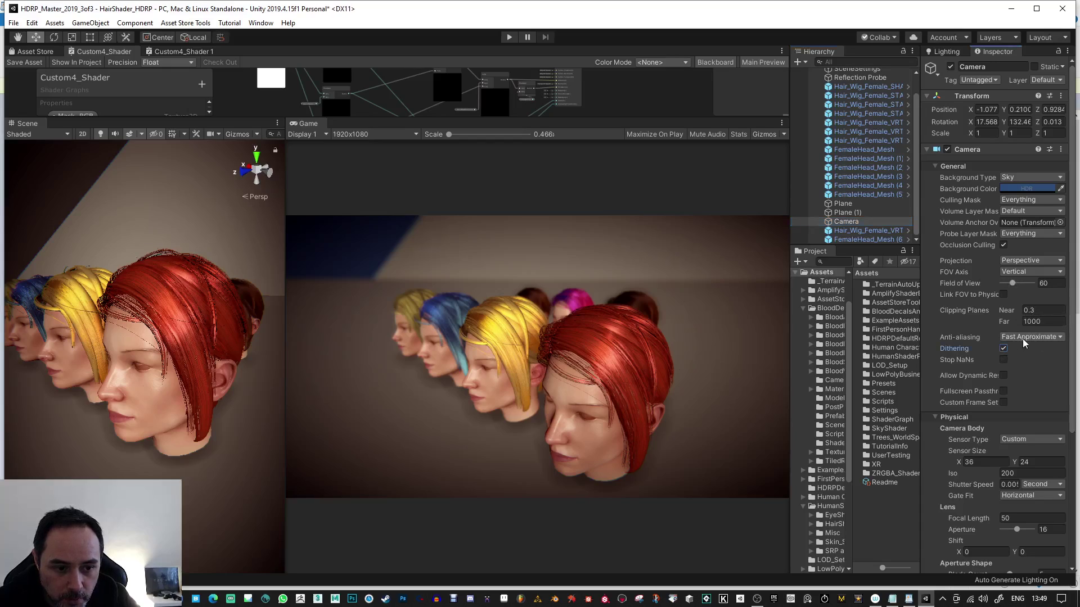
click(1024, 338)
click(973, 375)
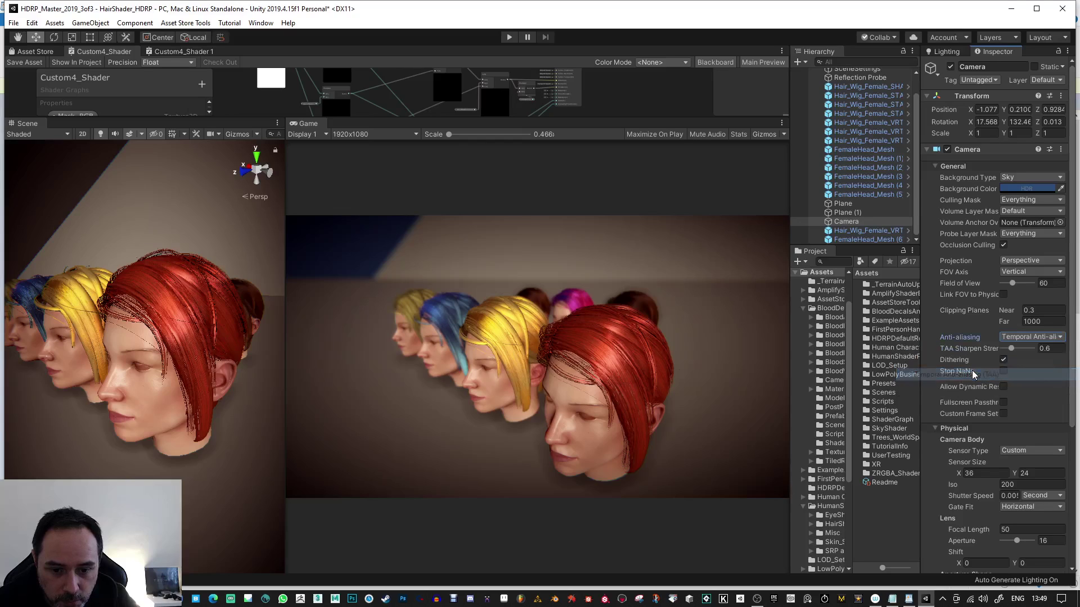
click(1026, 337)
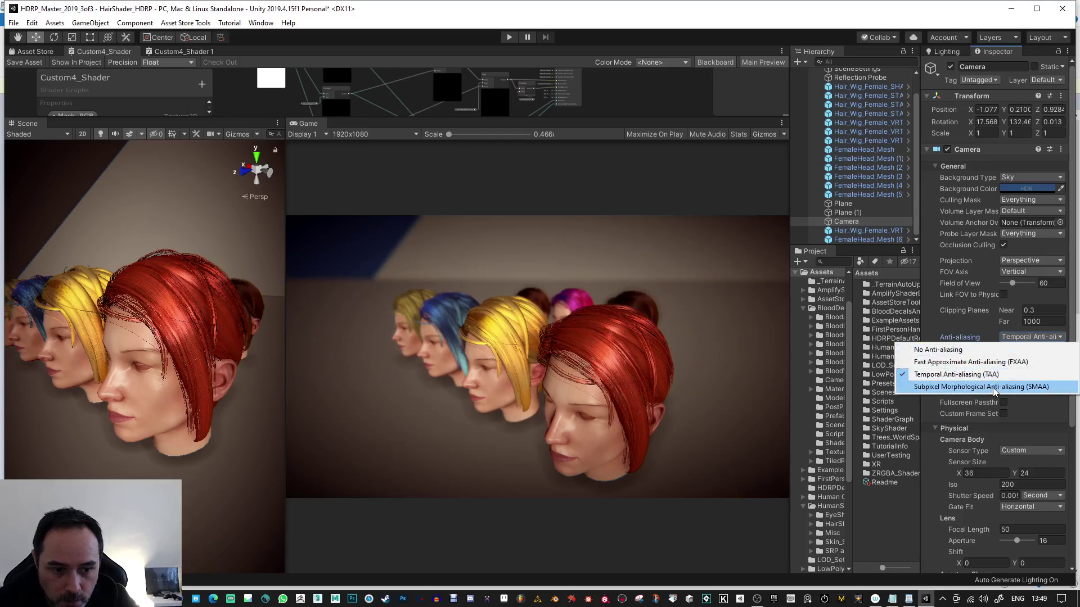
click(991, 388)
click(1034, 338)
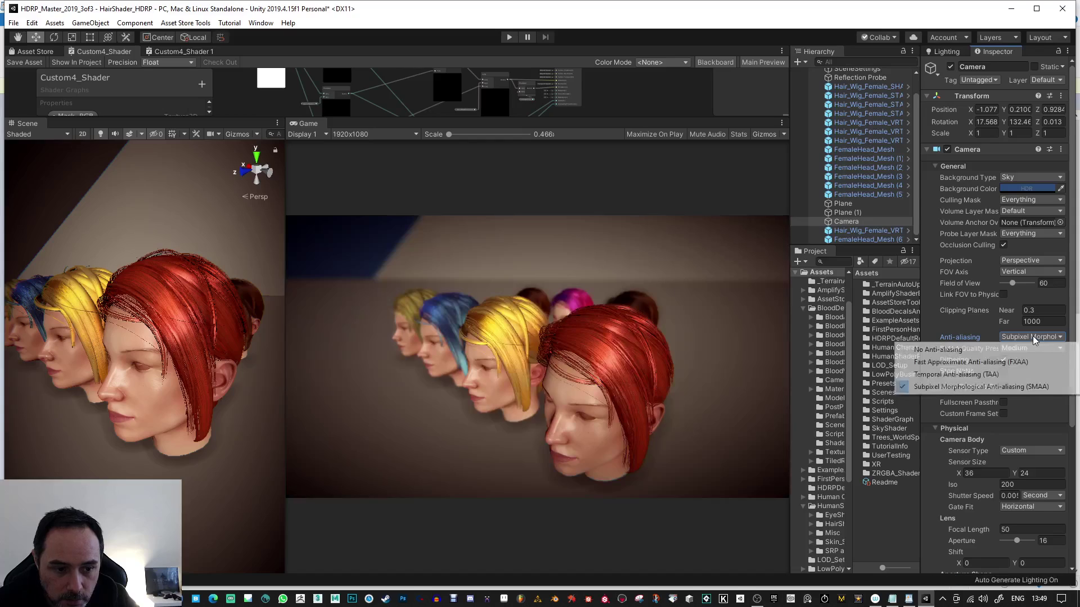
click(1002, 363)
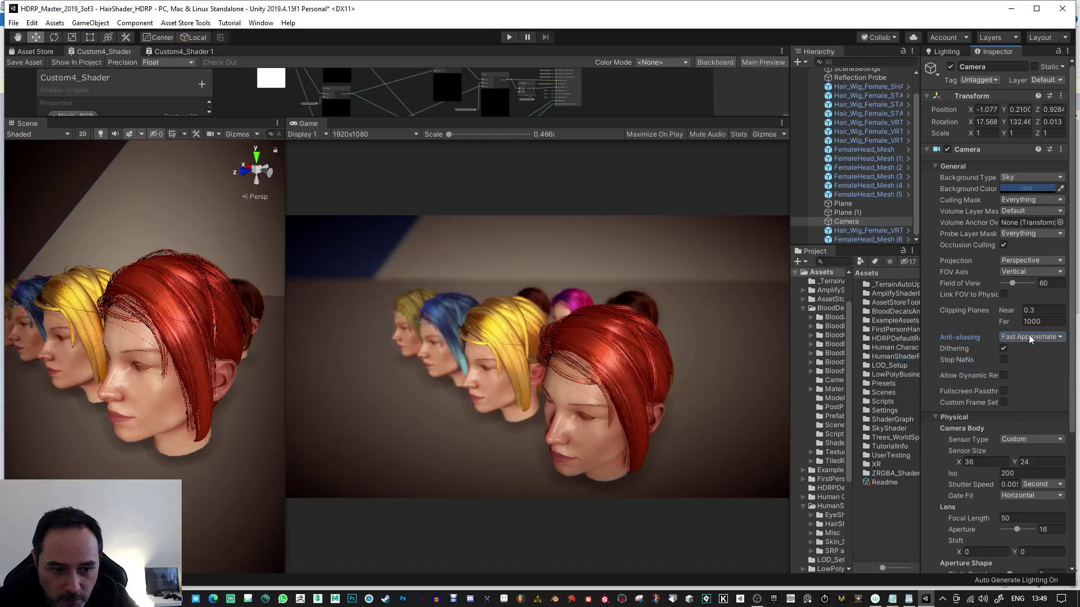
Turn off the camera's dithering and set anti-aliasing to Temporal Anti-aliasing (TAA)
click(1004, 349)
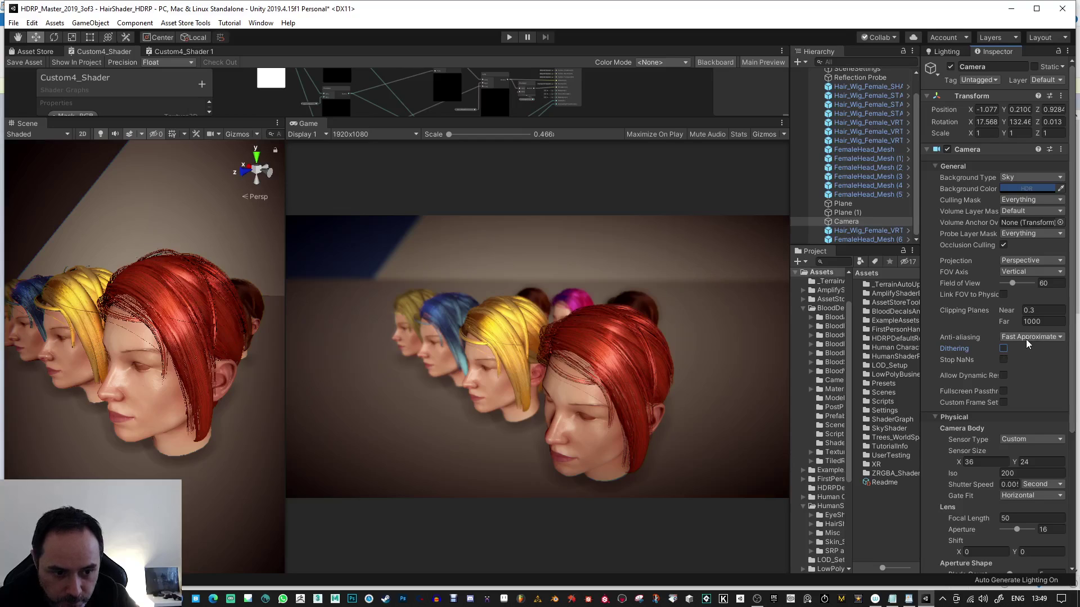
click(1026, 339)
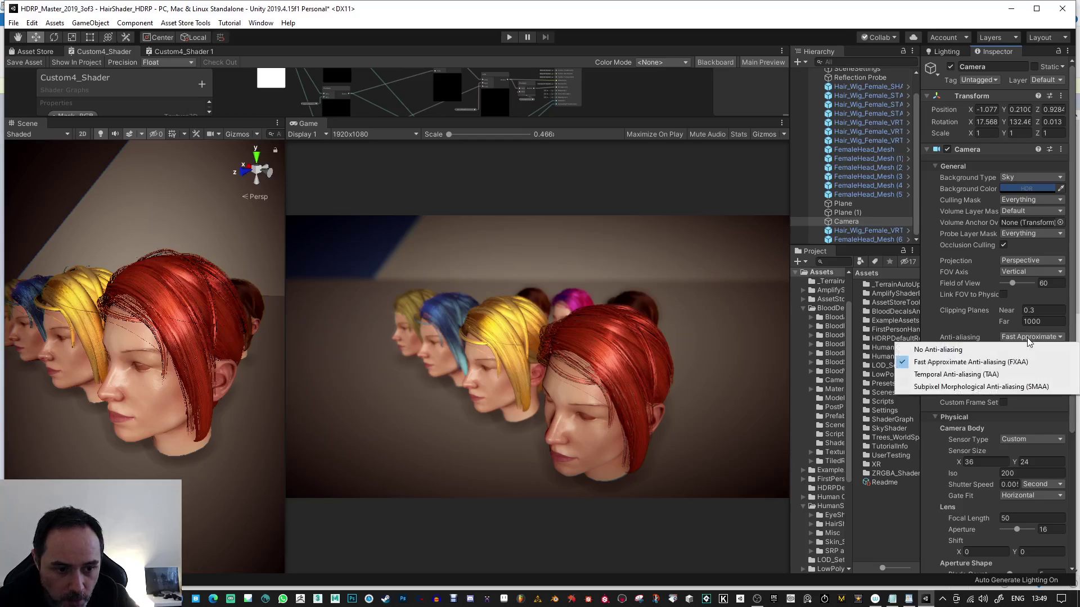
click(963, 376)
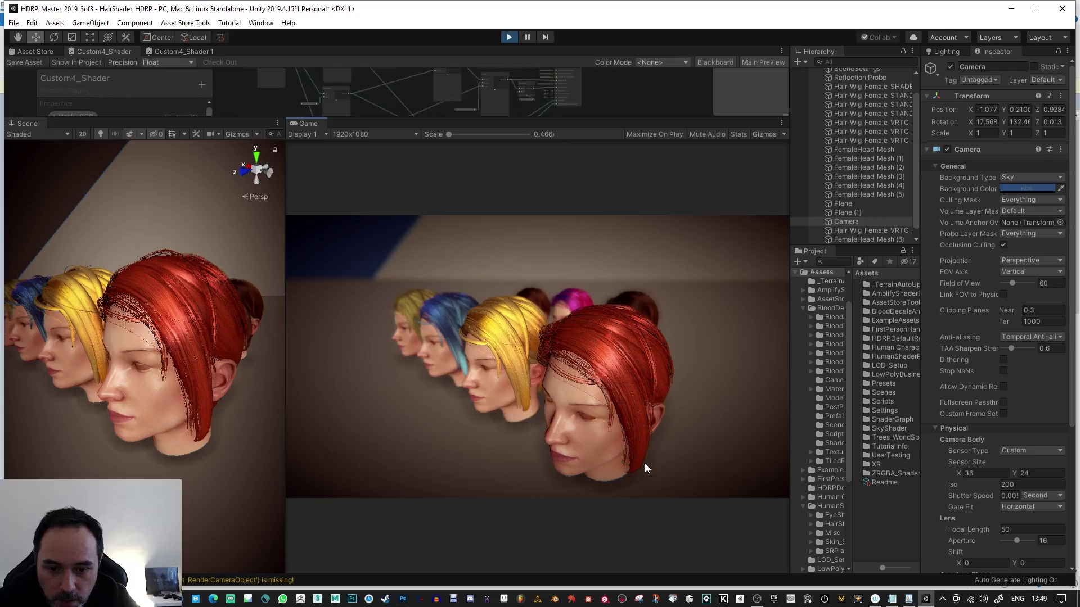
Rotate the red hair wig with the Rotate tool to about 13.7° on Y
click(179, 438)
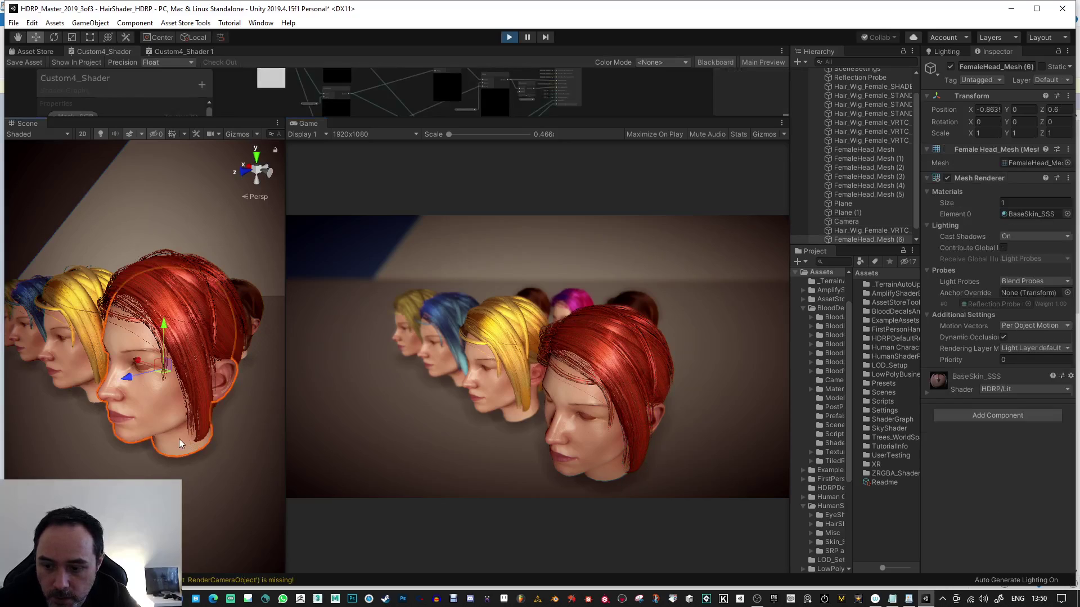
key(e)
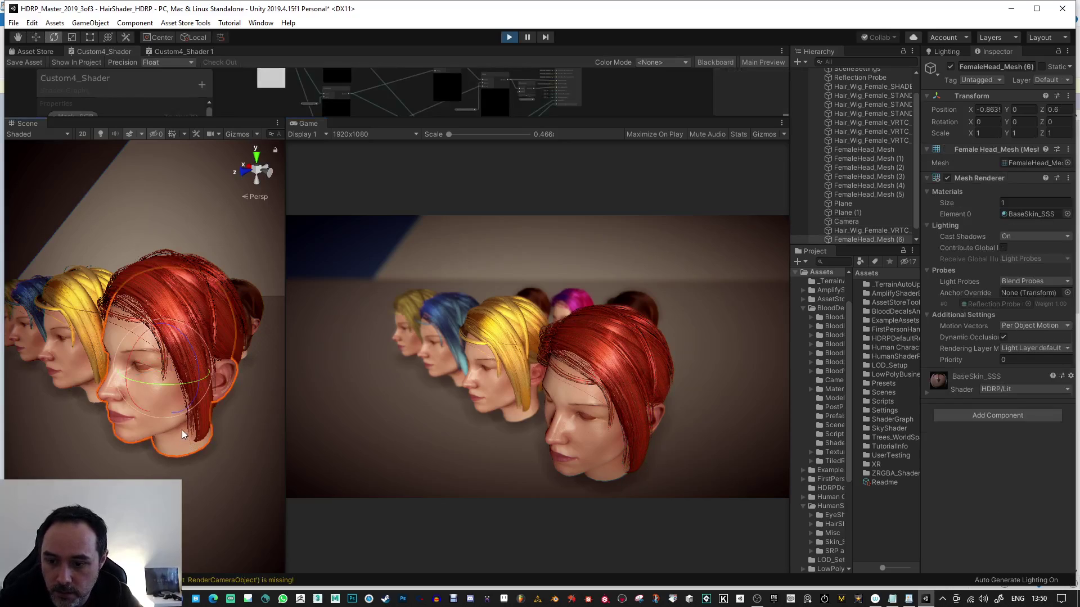
click(173, 260)
mouse_move(190, 356)
mouse_down()
mouse_move(164, 361)
mouse_move(177, 352)
mouse_up()
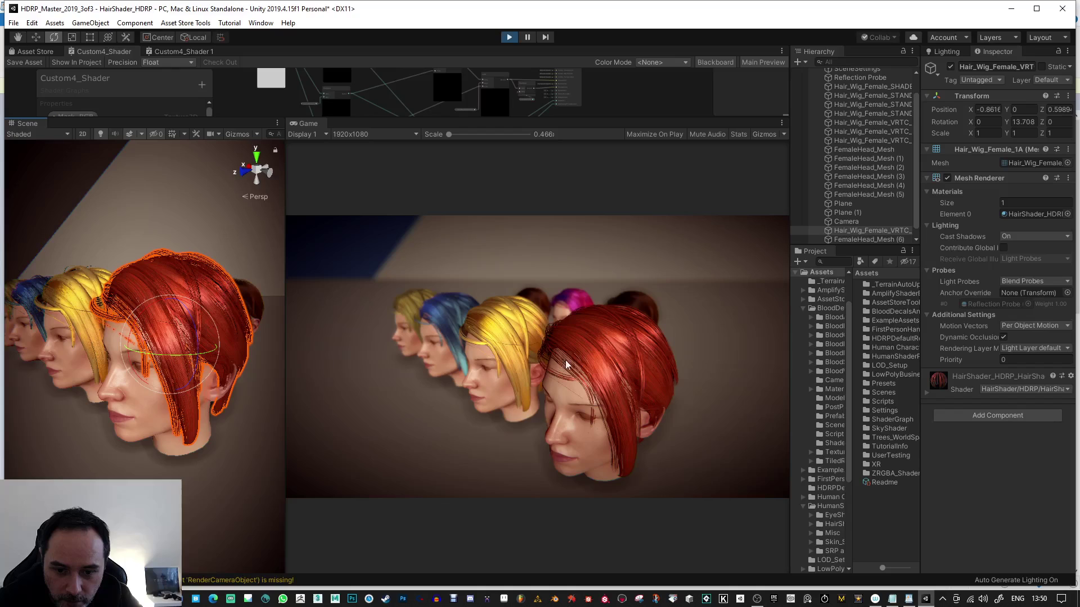
drag(184, 359, 184, 358)
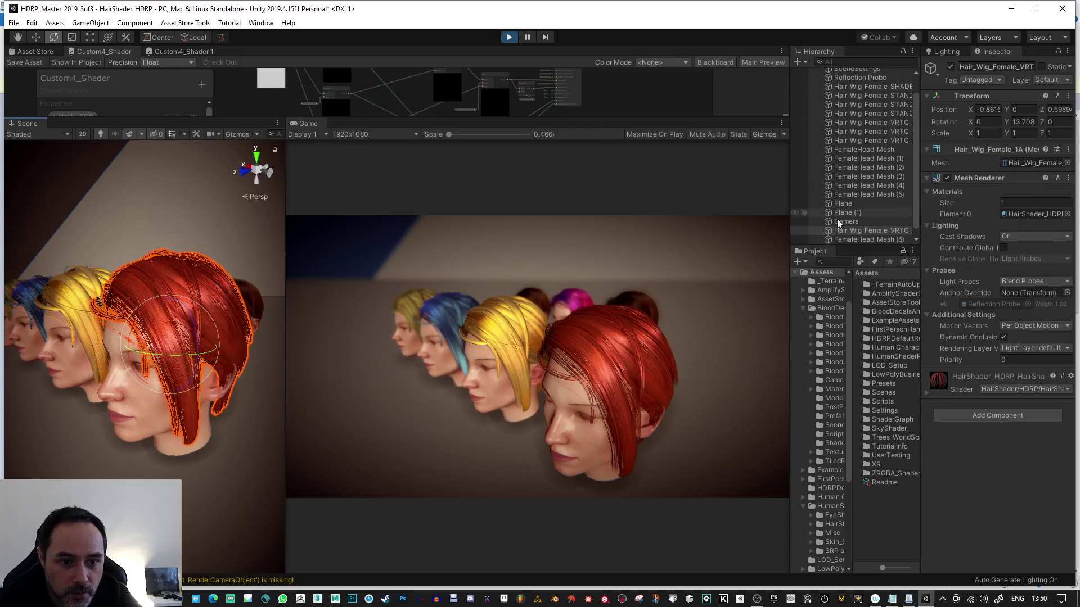
Switch the Camera's anti-aliasing back to Fast Approximate (FXAA)
click(854, 223)
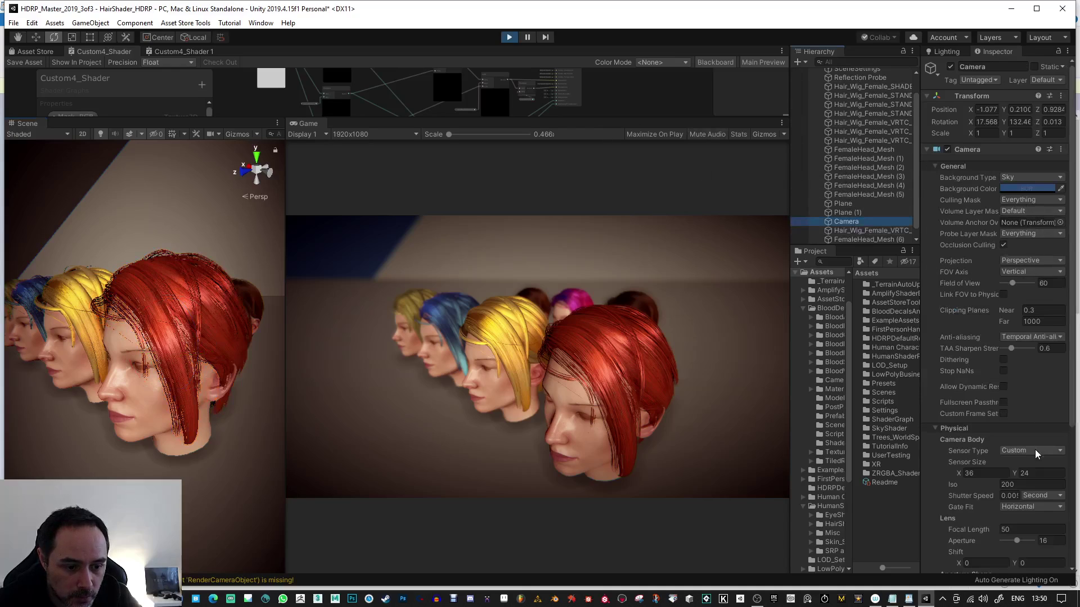
click(1032, 338)
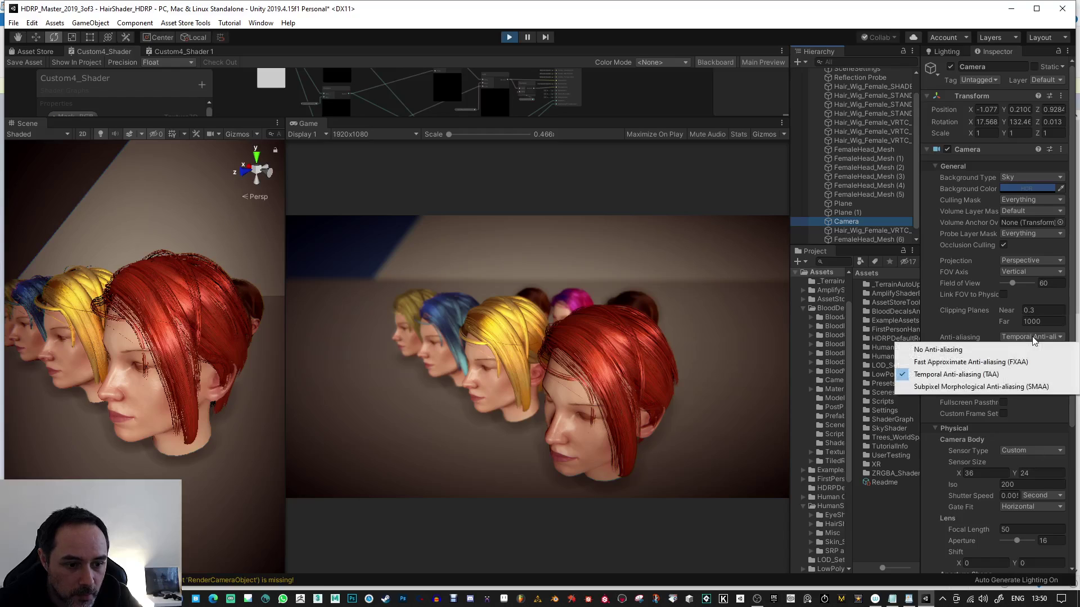
click(994, 362)
Rotate the red hair wig and head mesh slightly together, then reselect only the wig
click(156, 303)
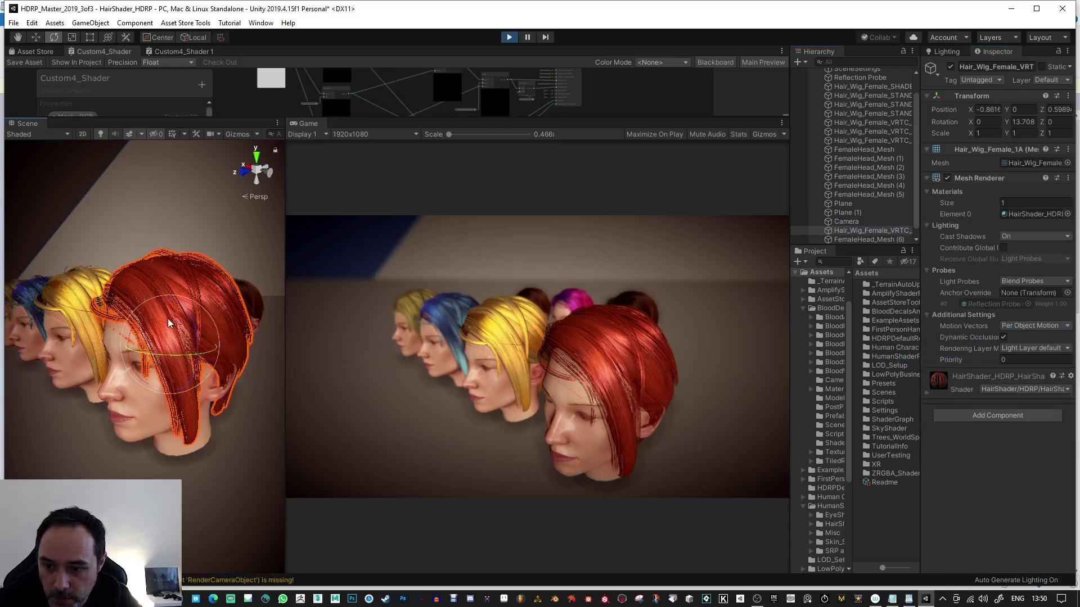
shift+click(181, 373)
drag(153, 380, 271, 378)
click(189, 291)
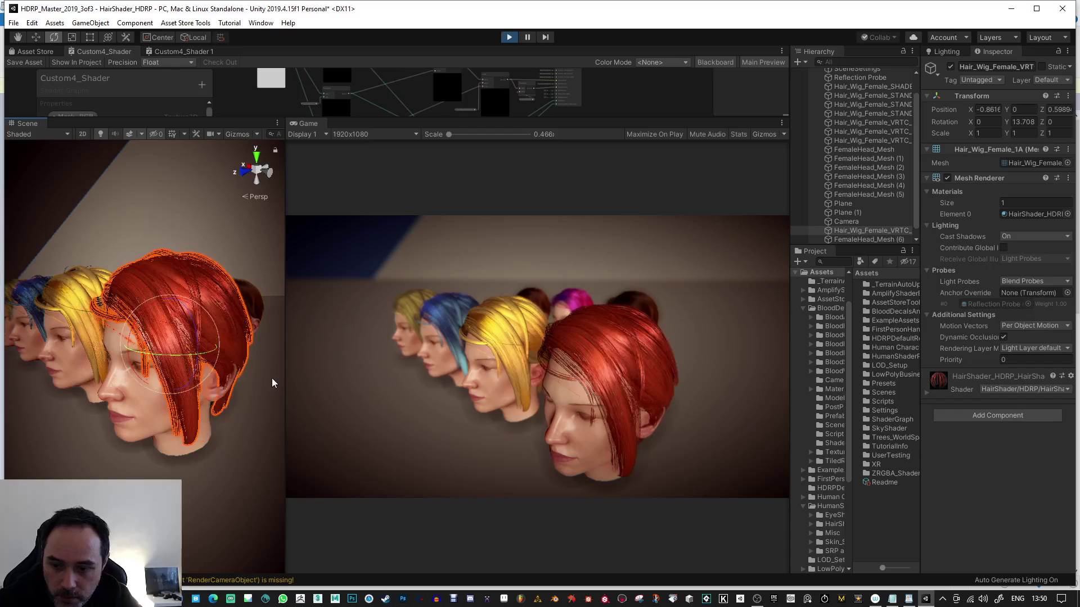
Select the floor and back-wall planes, widen the Scene view and orbit to face all heads
click(204, 485)
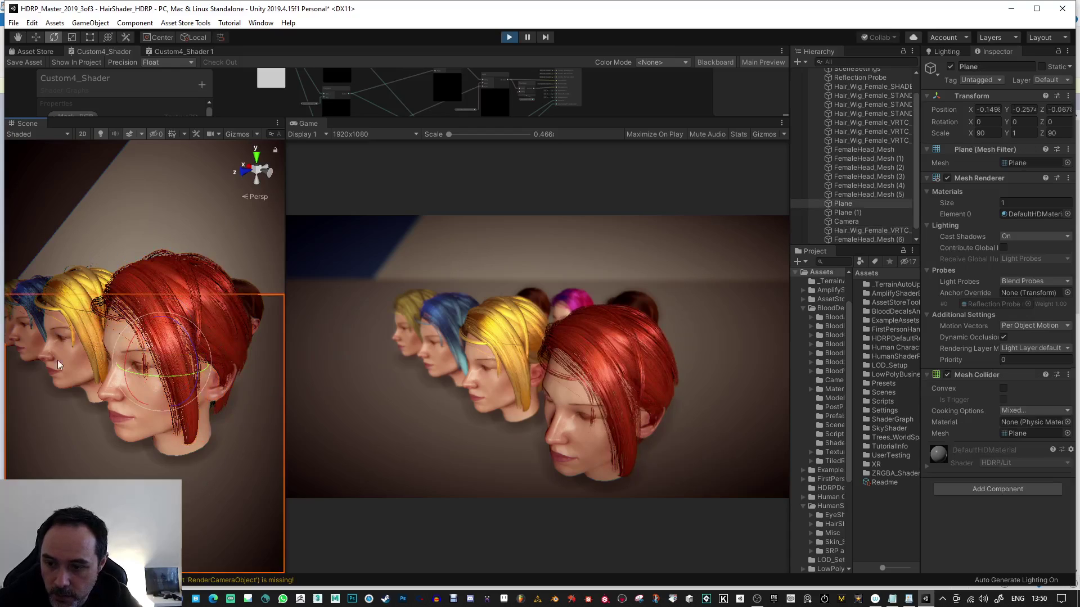
click(75, 206)
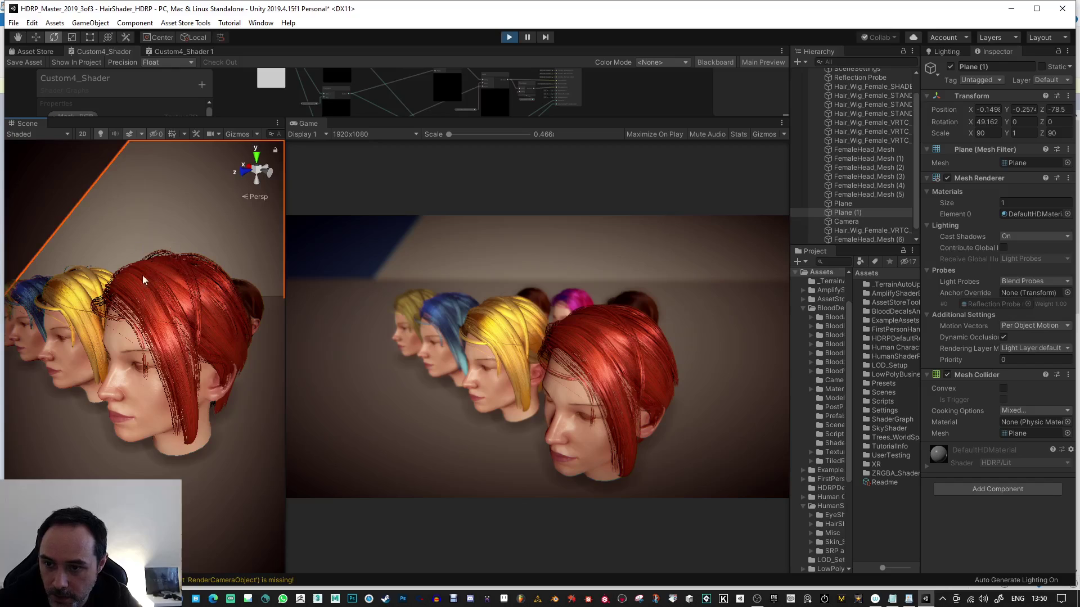
drag(285, 313, 504, 313)
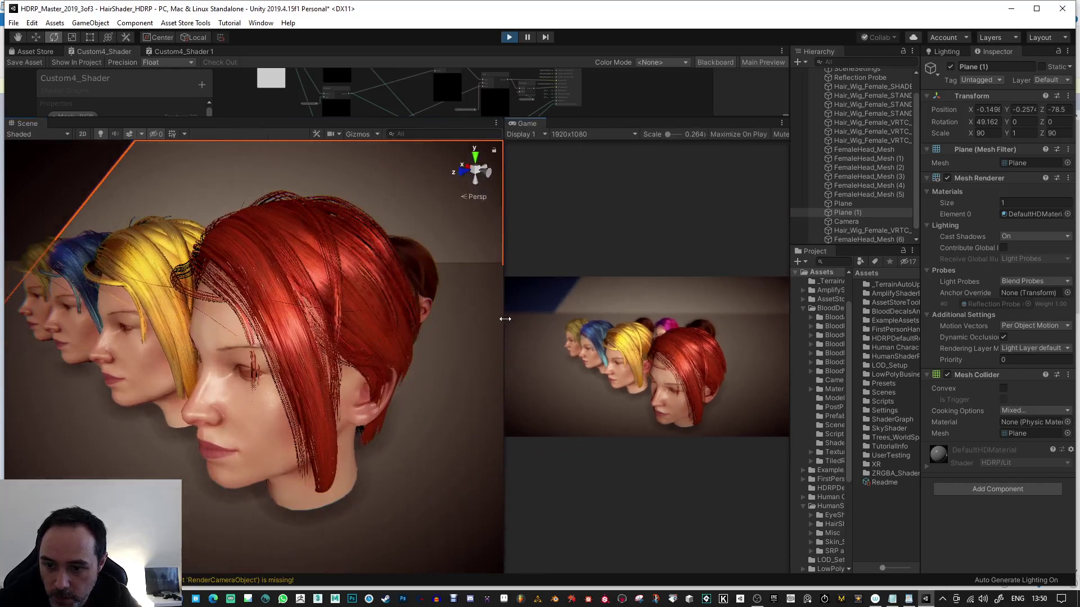
right_drag(475, 346, 381, 333)
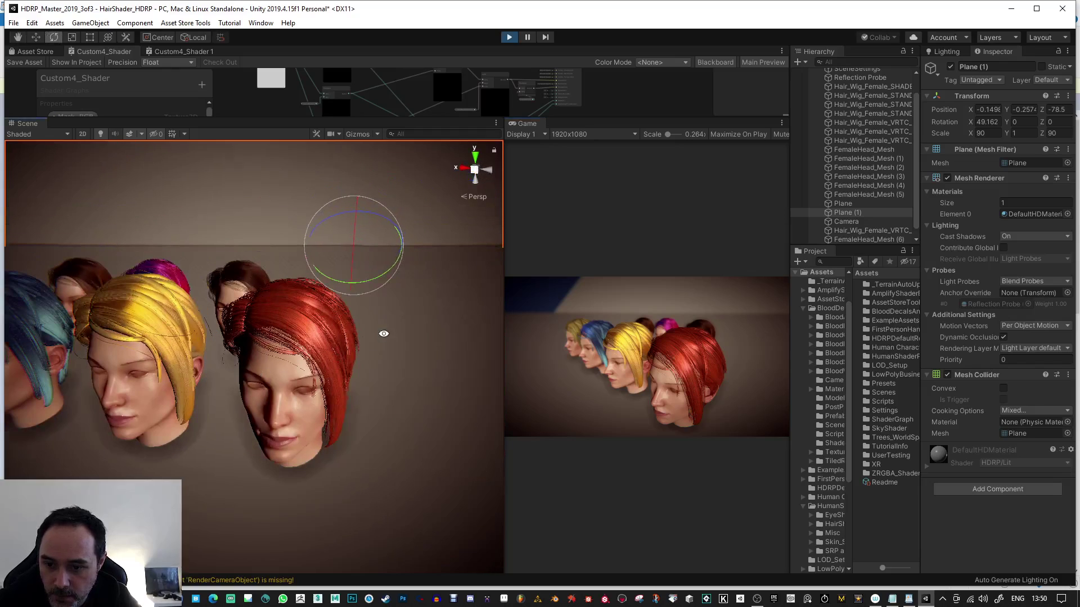
Switch to the Move tool, reselect the floor plane, and drag the splitter to widen the Game view
click(286, 312)
key(w)
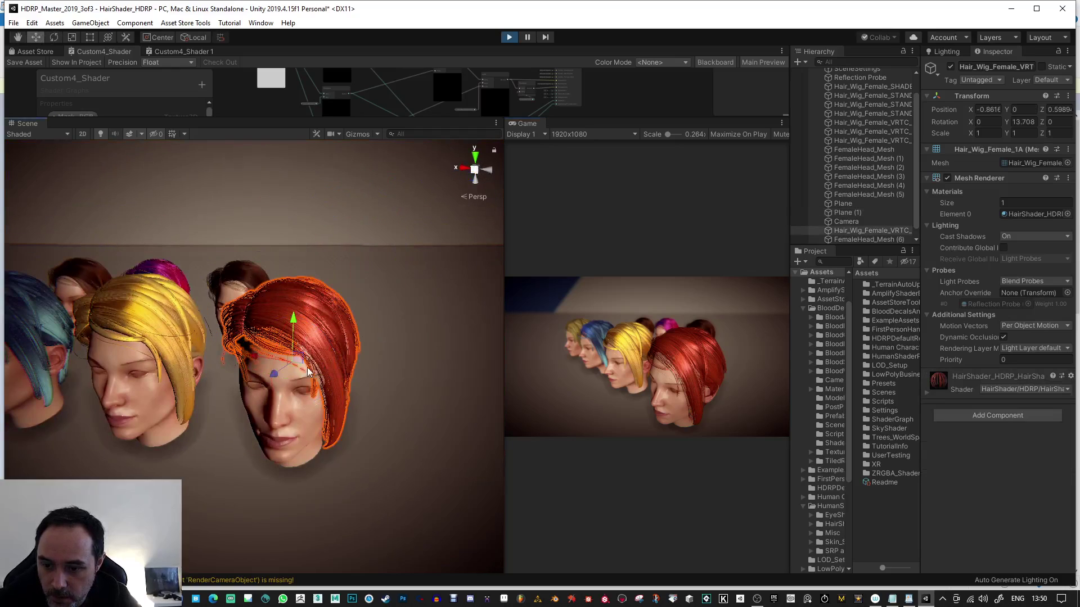
click(259, 355)
click(362, 463)
right_drag(362, 464, 428, 405)
drag(503, 371, 175, 362)
Set the Game view resolution to 3820x2160
click(782, 123)
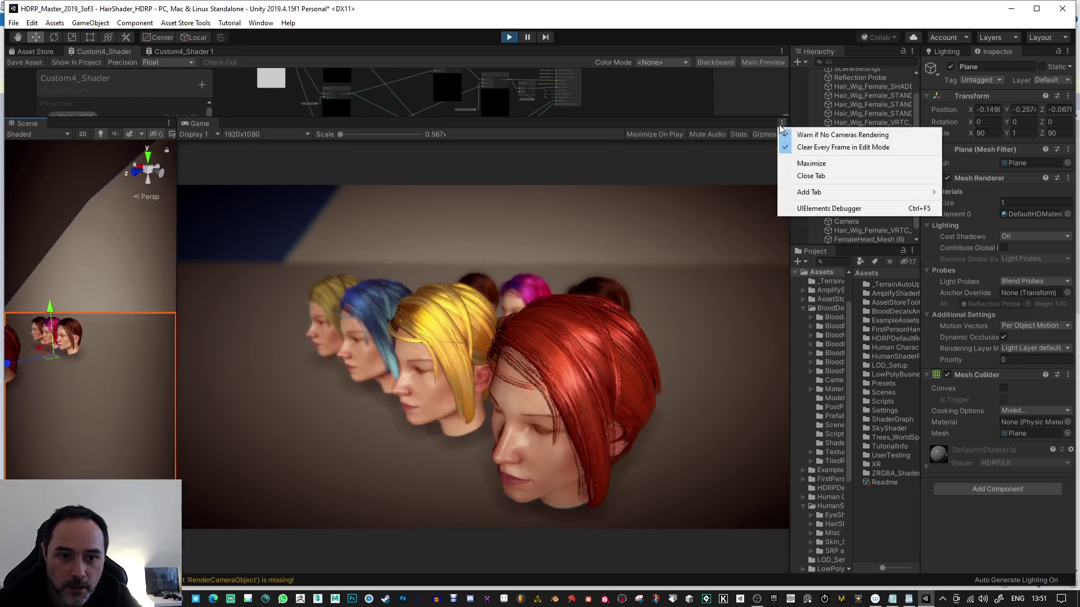
click(241, 133)
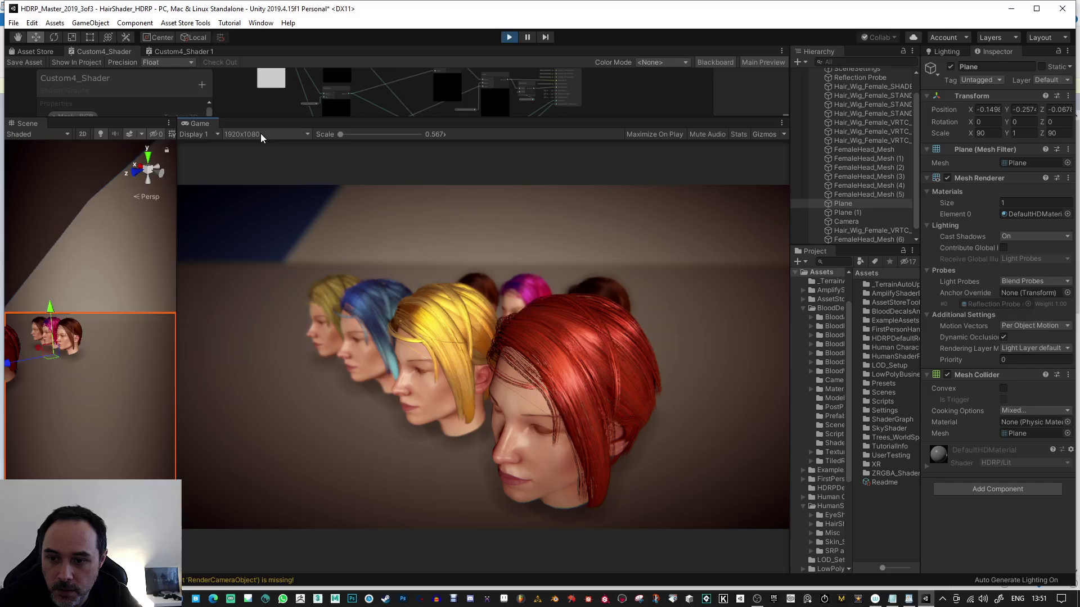
click(262, 133)
click(265, 258)
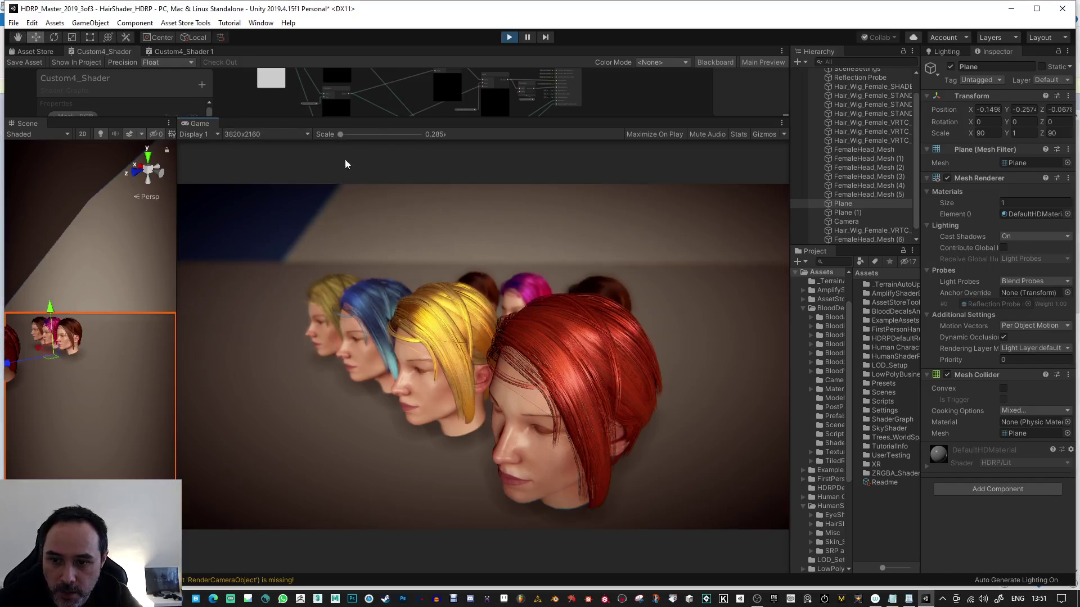
Widen the Hierarchy and Project panels, switch resolution to 1920x1080, and maximize the Game view
drag(788, 149, 569, 162)
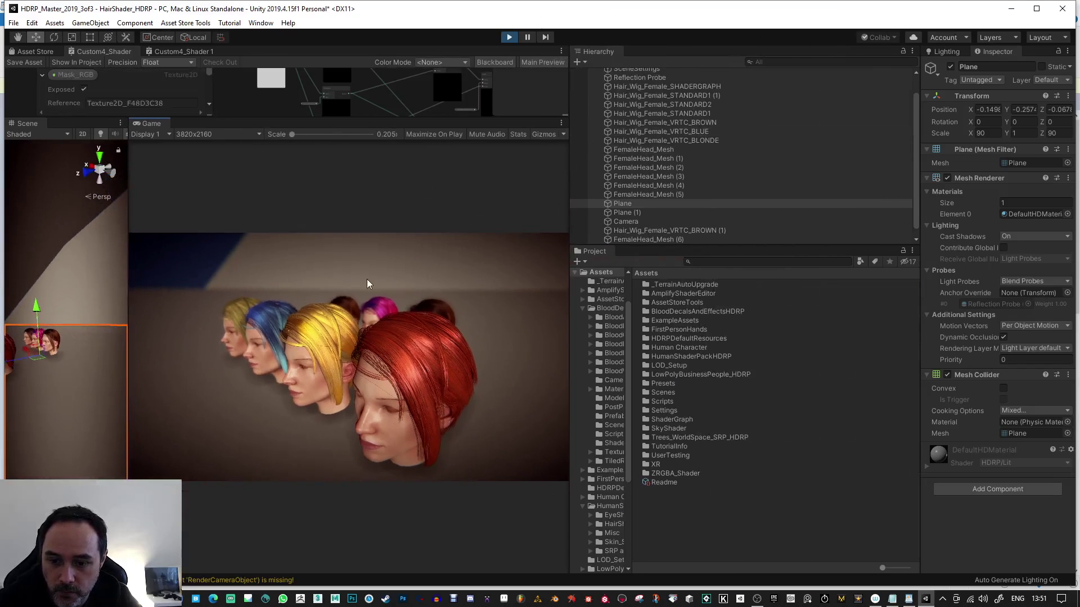
click(235, 133)
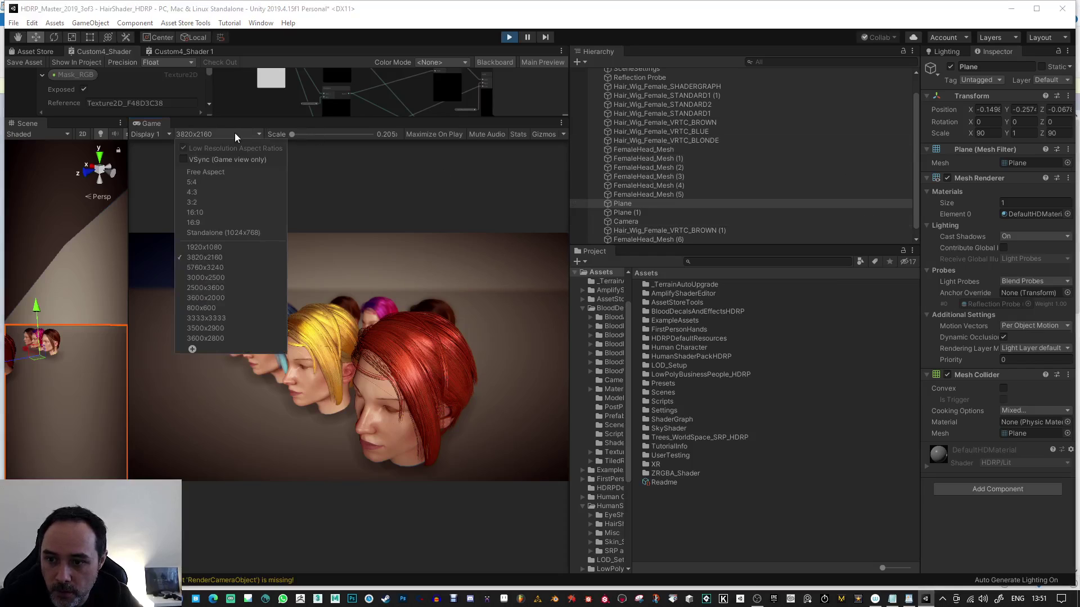
click(215, 249)
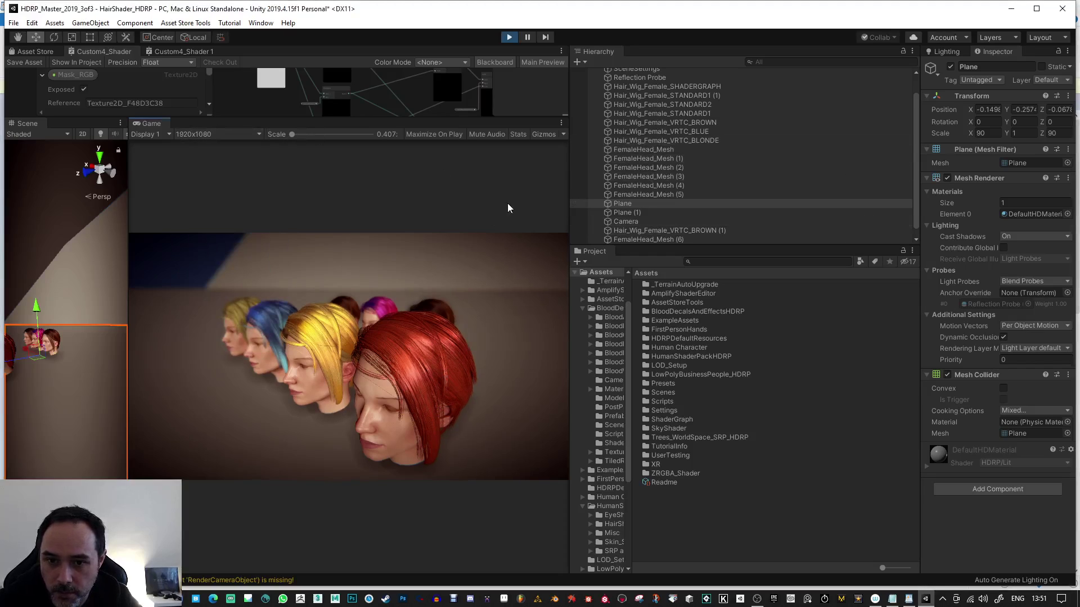
click(562, 123)
click(582, 163)
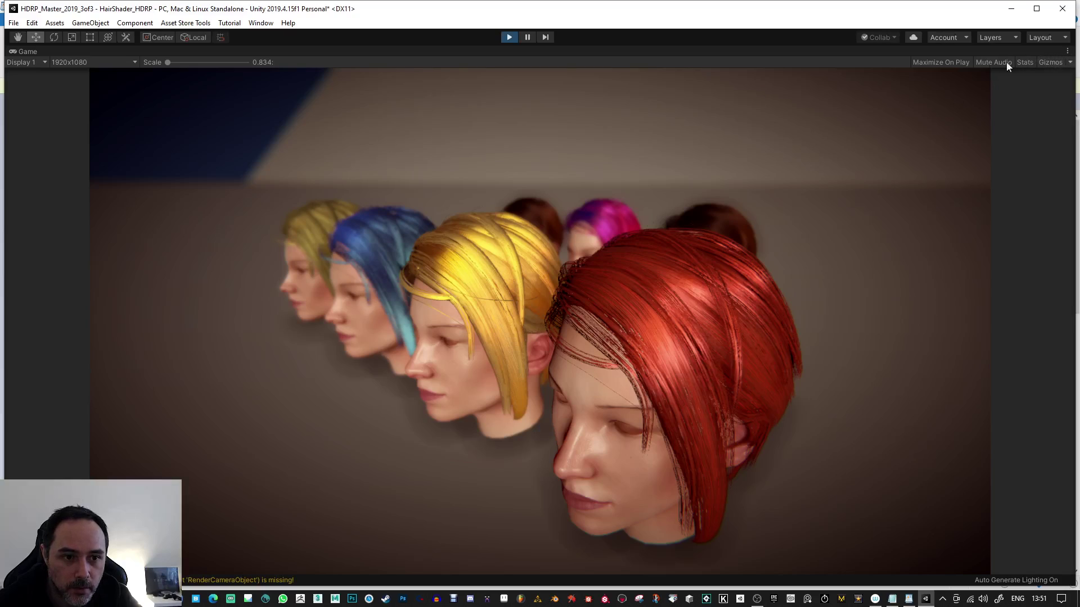
Restore the layout, set the Camera to Temporal Anti-aliasing, and re-maximize the Game view
click(1067, 51)
click(975, 90)
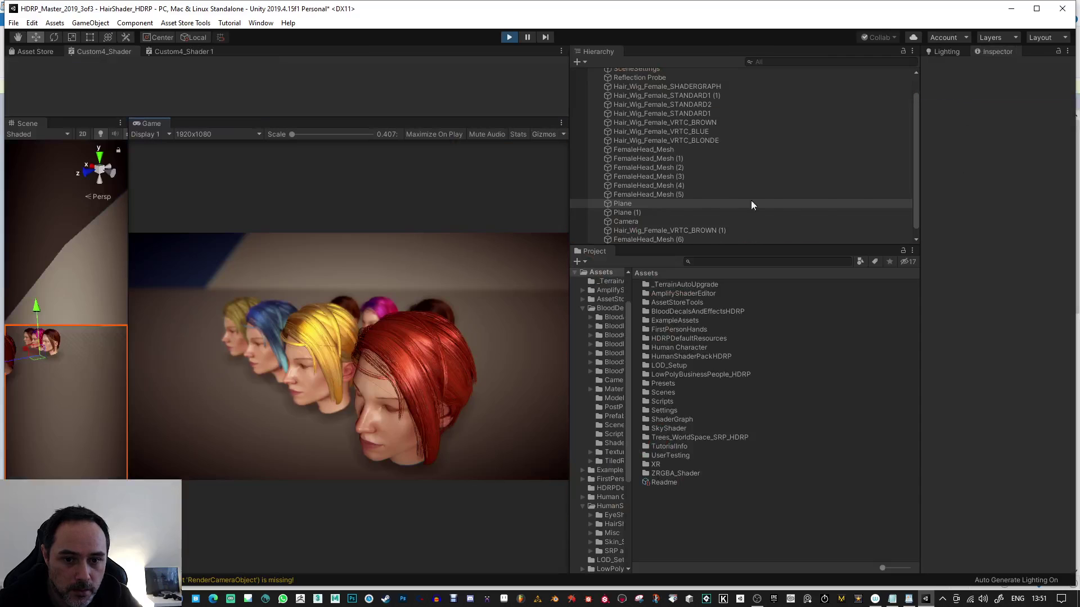
click(628, 212)
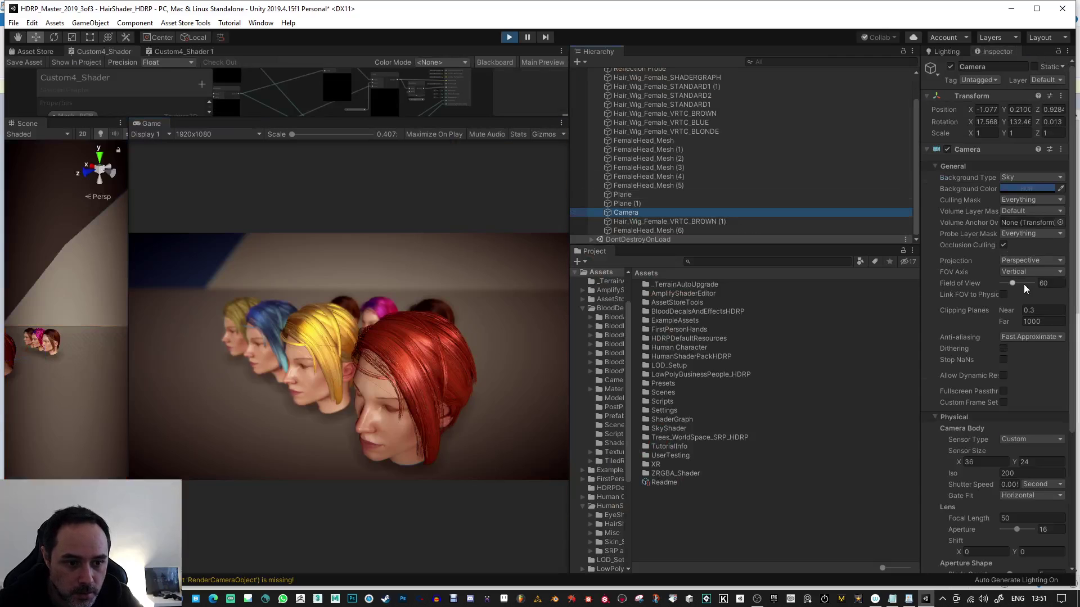
click(1043, 338)
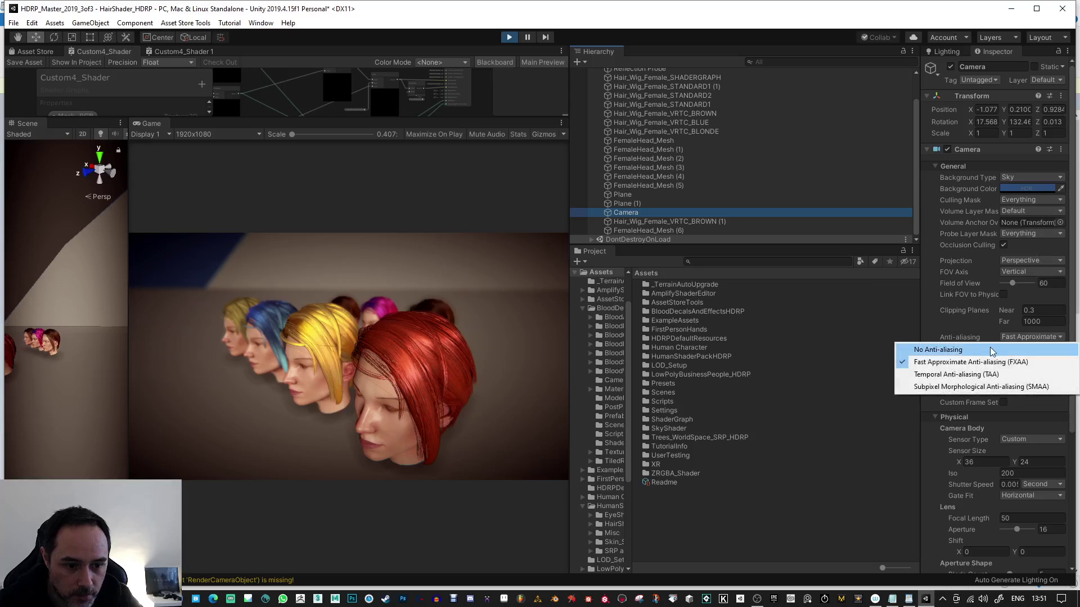
click(978, 373)
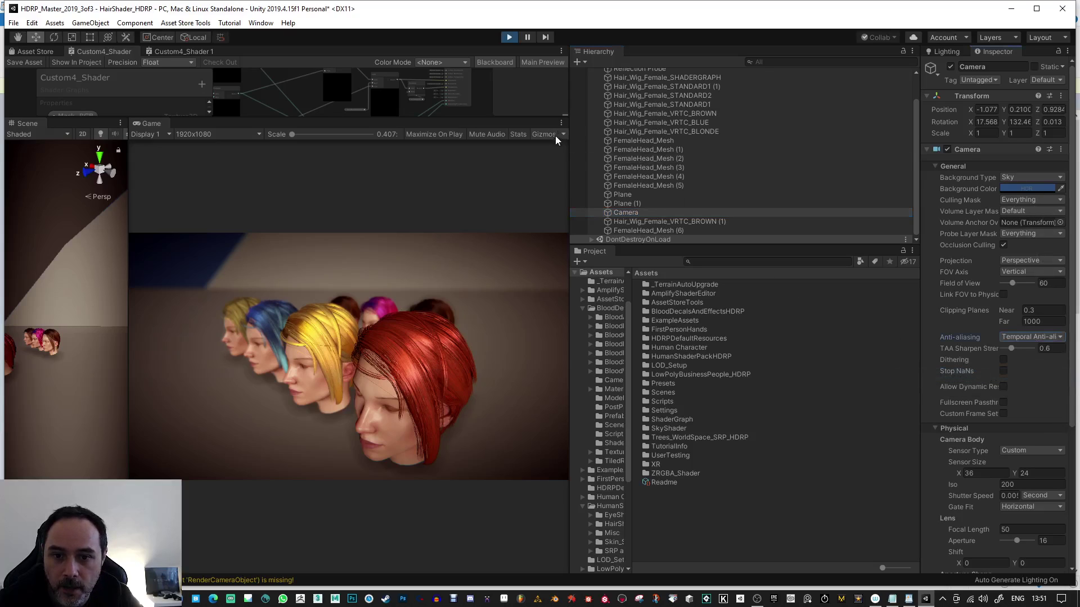
click(562, 123)
click(596, 164)
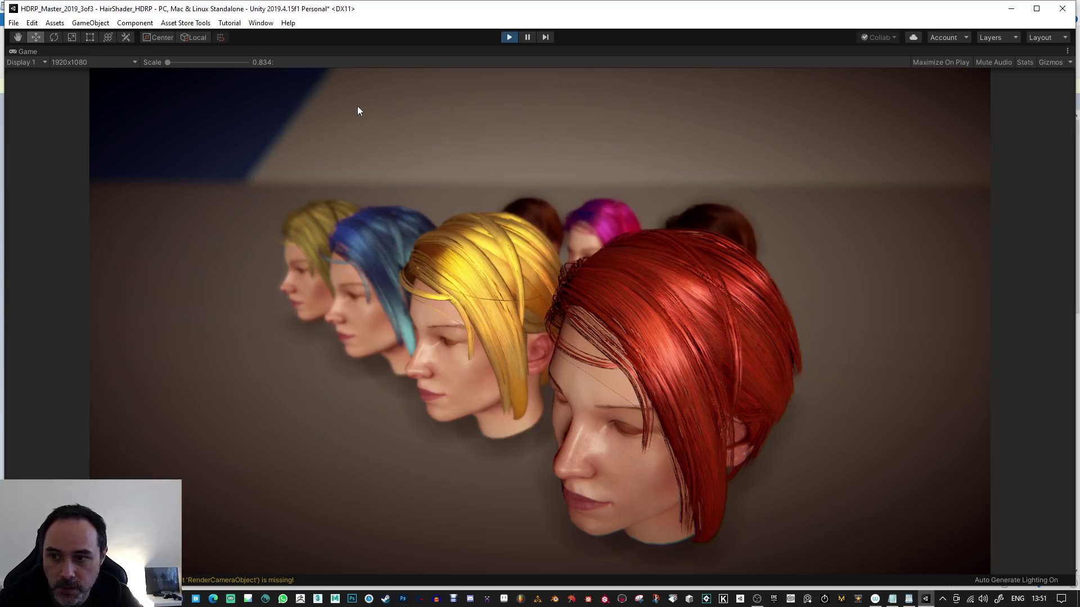
Un-maximize the Game view and drag the splitter to widen the Scene view
click(1067, 51)
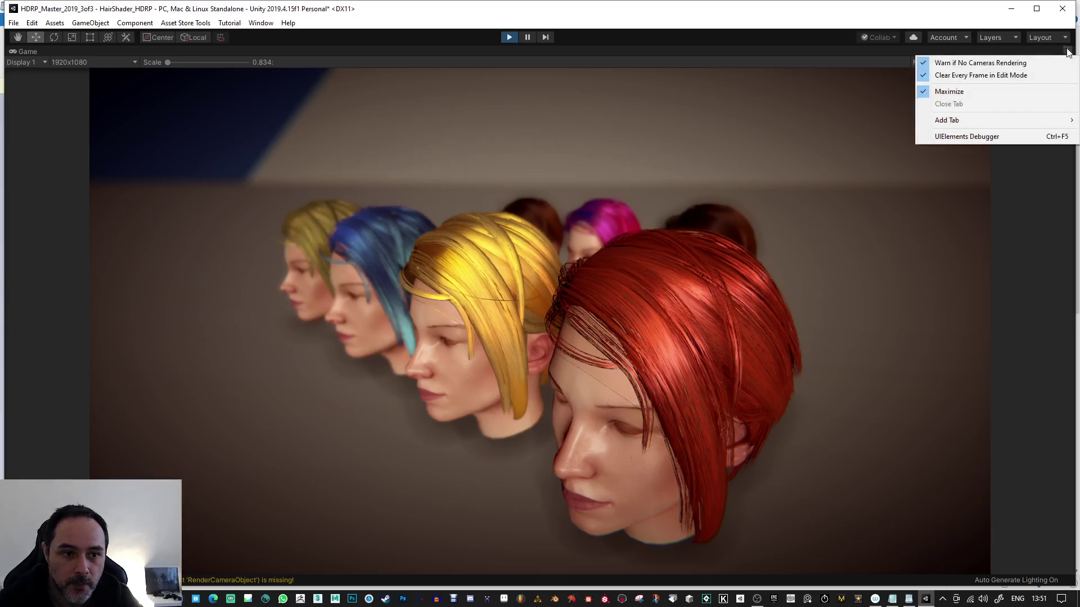
click(923, 94)
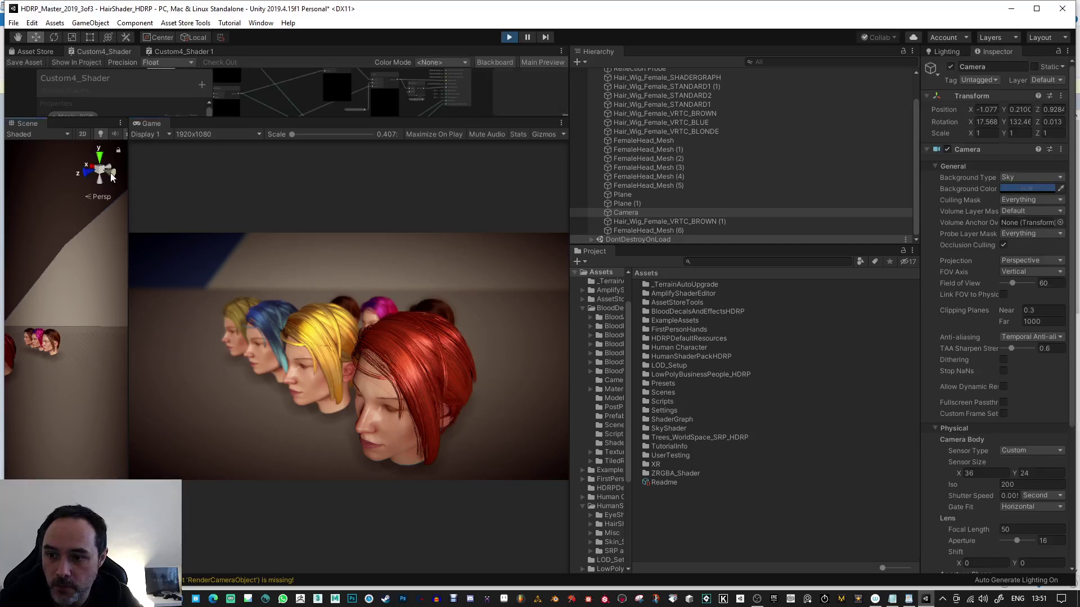
drag(126, 178, 511, 179)
Pan, zoom and orbit the Scene view around the heads to reveal the pink-haired one
middle_drag(228, 282, 402, 264)
alt+right_drag(398, 382, 329, 304)
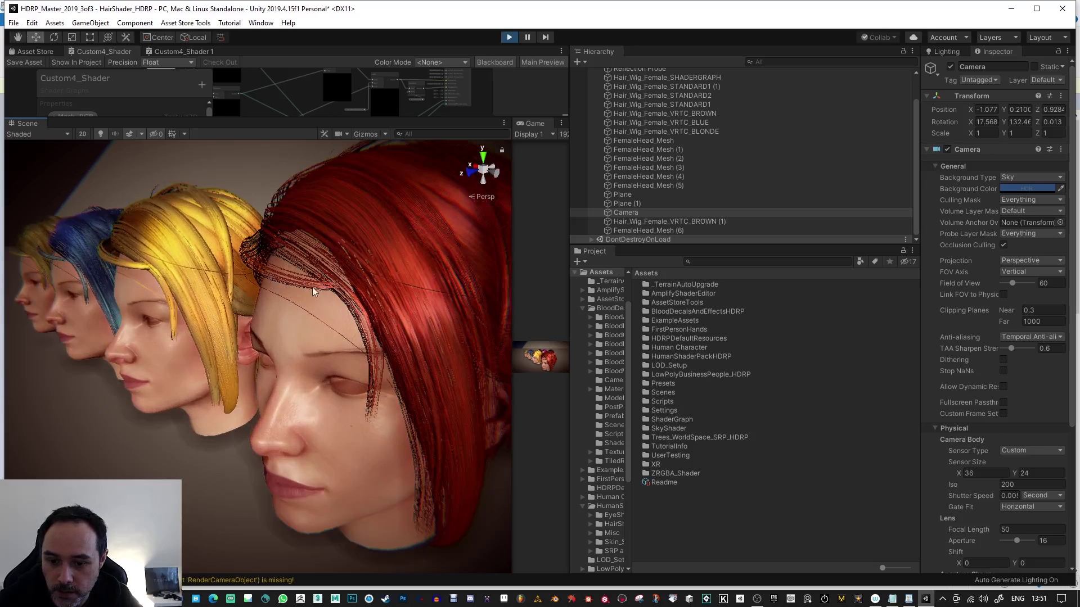
alt+right_drag(392, 444, 371, 366)
mouse_move(370, 366)
alt+mouse_down()
mouse_move(352, 386)
mouse_move(309, 378)
mouse_move(365, 386)
alt+mouse_up()
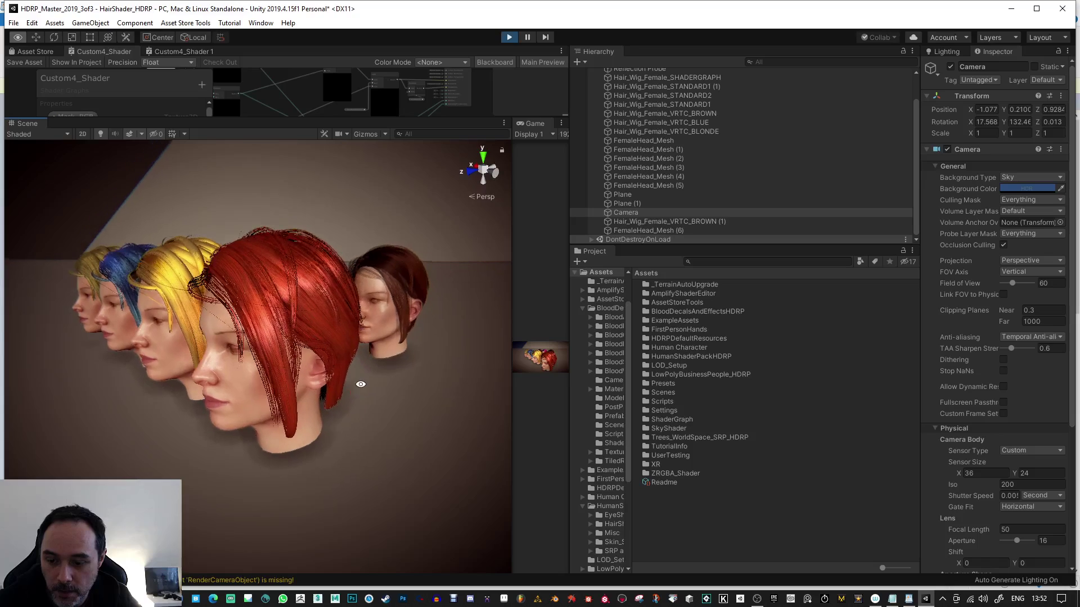